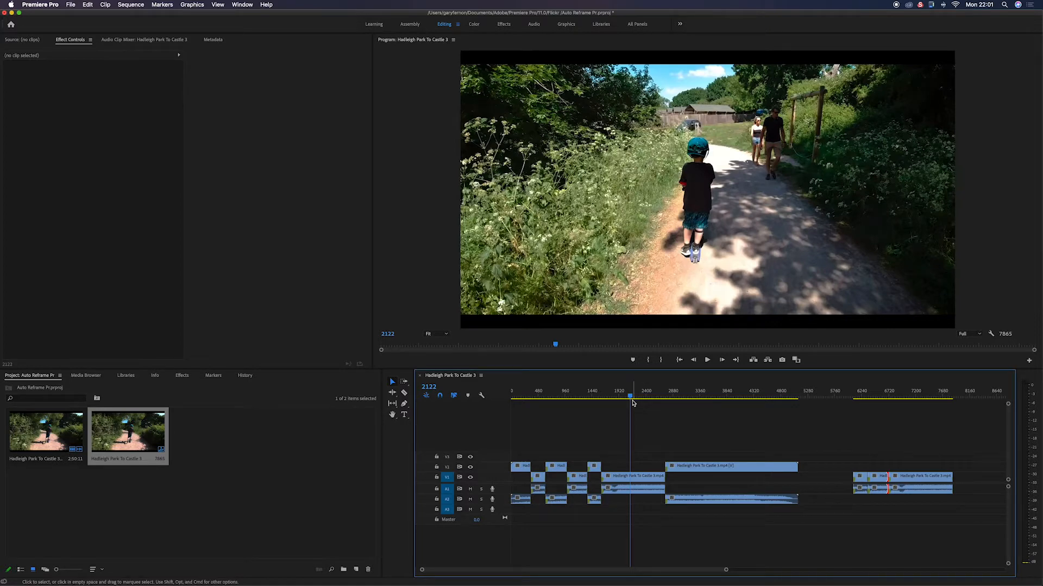
Step: Add a marker at frame 2109 to the V1 clip that runs from frame 1610 to 2752
{"action": "left_click_drag", "start_coordinate": [632, 403], "coordinate": [599, 399]}
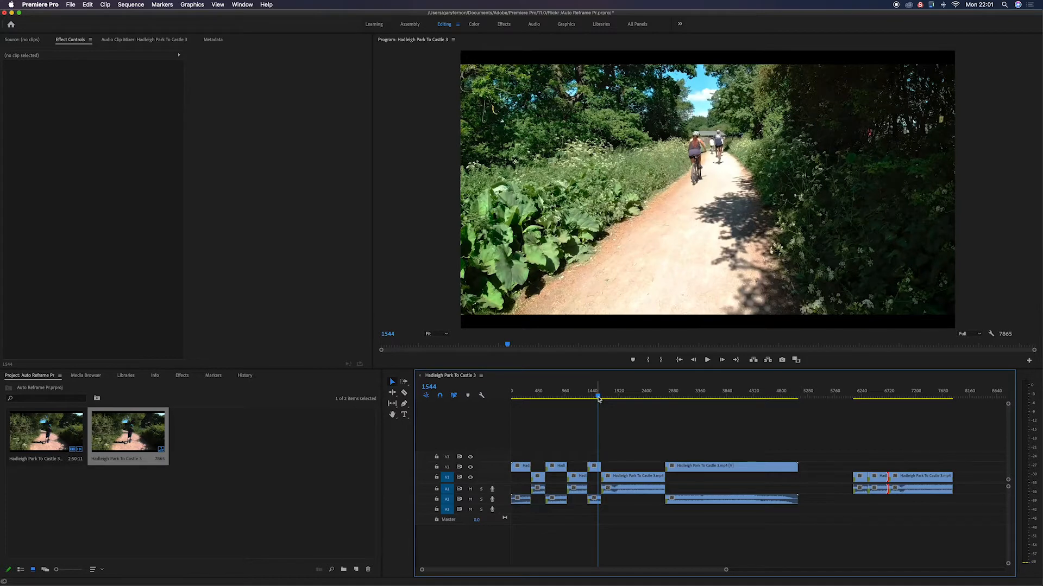
{"action": "left_click_drag", "start_coordinate": [598, 399], "coordinate": [543, 400]}
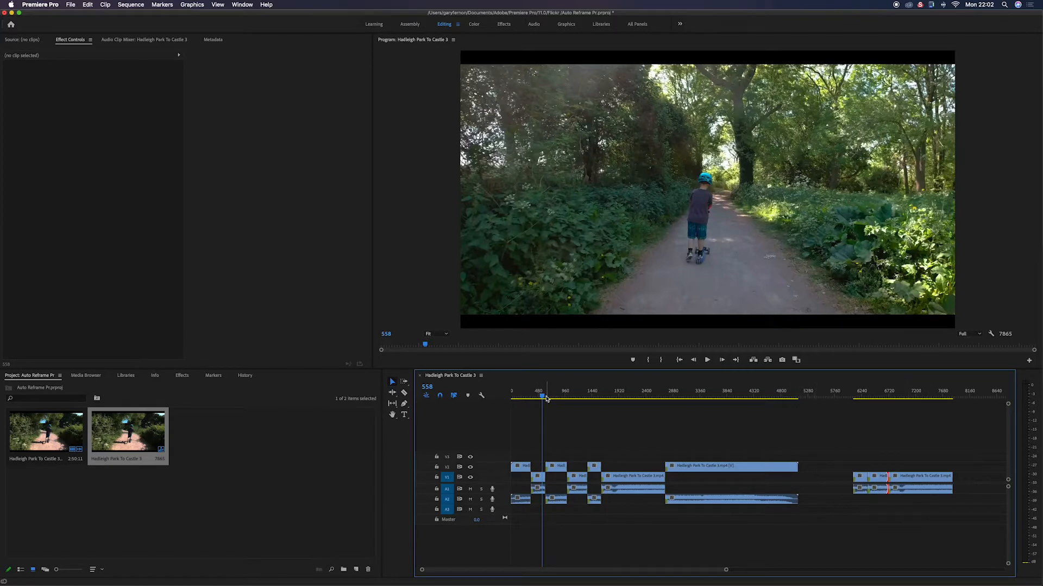
{"action": "left_click_drag", "start_coordinate": [541, 395], "coordinate": [628, 397]}
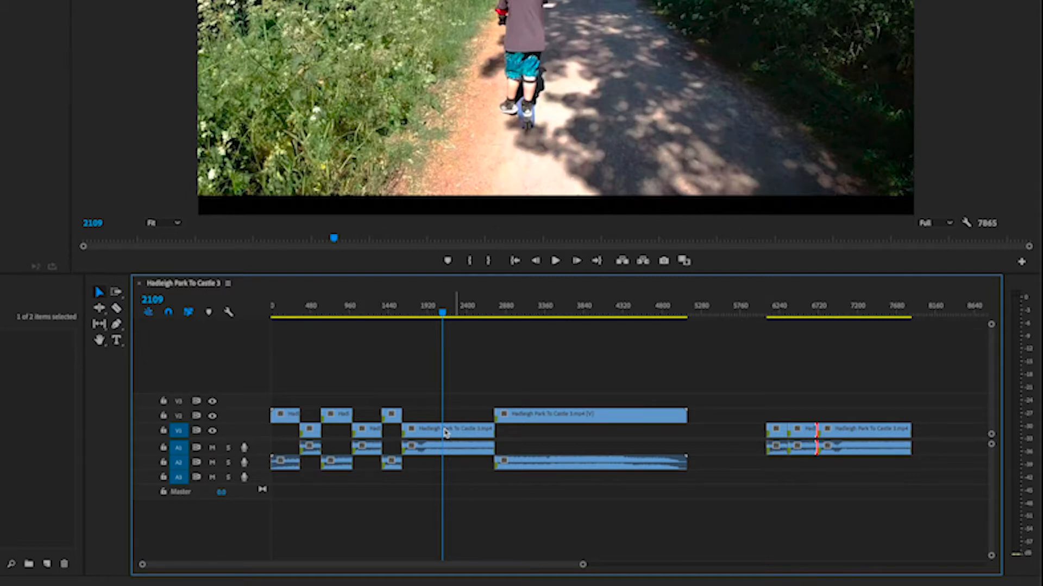
{"action": "left_click", "coordinate": [446, 431]}
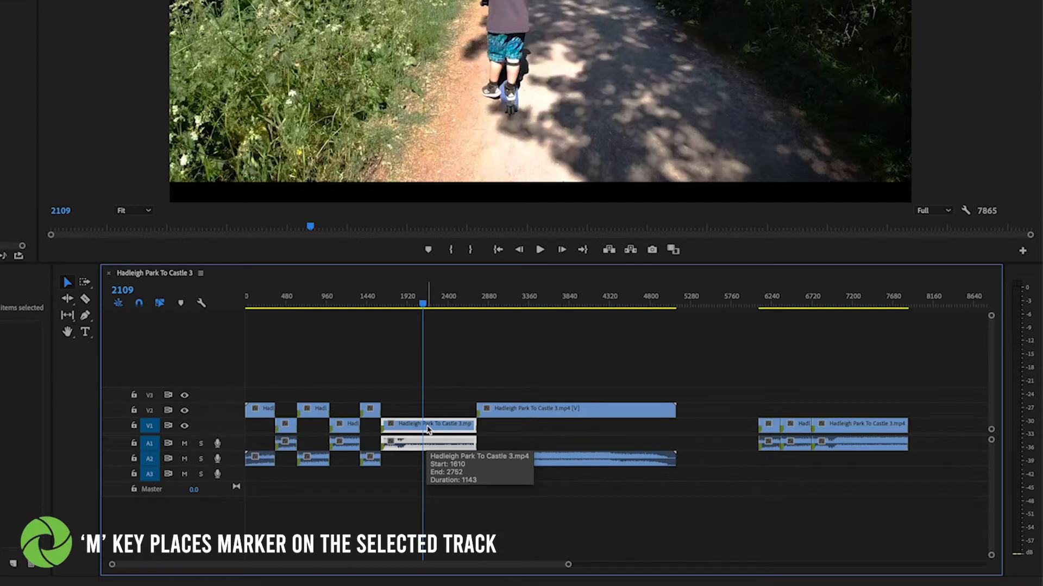
{"action": "key", "text": "m"}
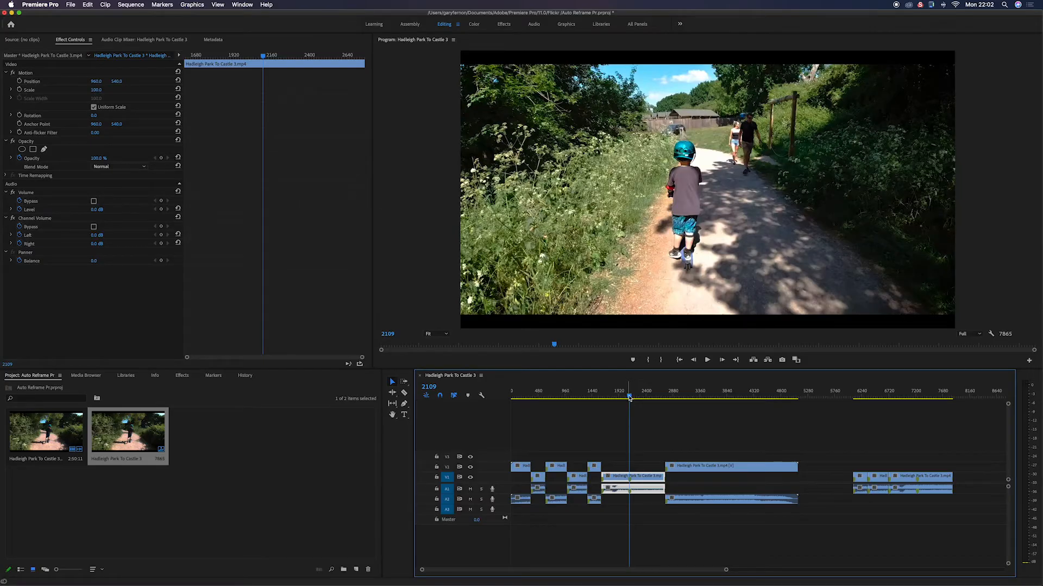
Step: Apply default transitions to both cuts between the three V1 clips at the end of the sequence and play through the first one
{"action": "left_click_drag", "start_coordinate": [630, 398], "coordinate": [856, 419]}
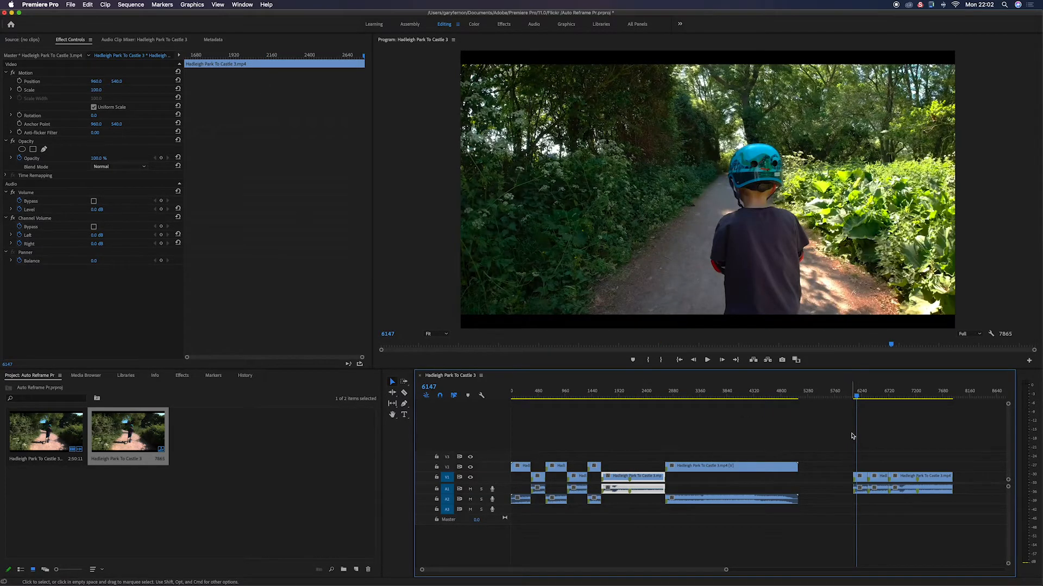
{"action": "scroll", "coordinate": [883, 481], "scroll_direction": "up", "scroll_amount": 5}
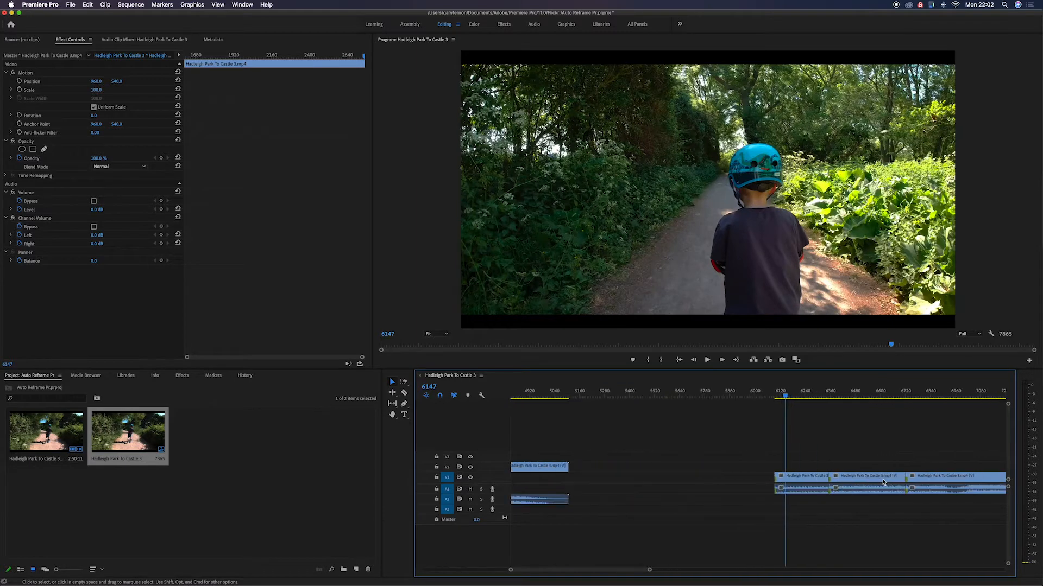
{"action": "scroll", "coordinate": [883, 481], "scroll_direction": "right", "scroll_amount": 1}
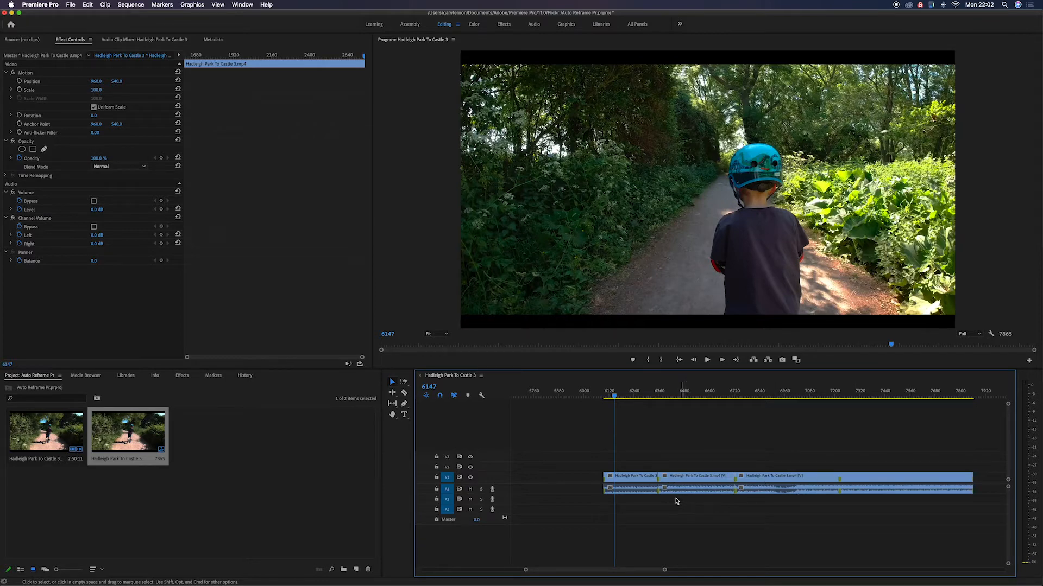
{"action": "right_click", "coordinate": [654, 479]}
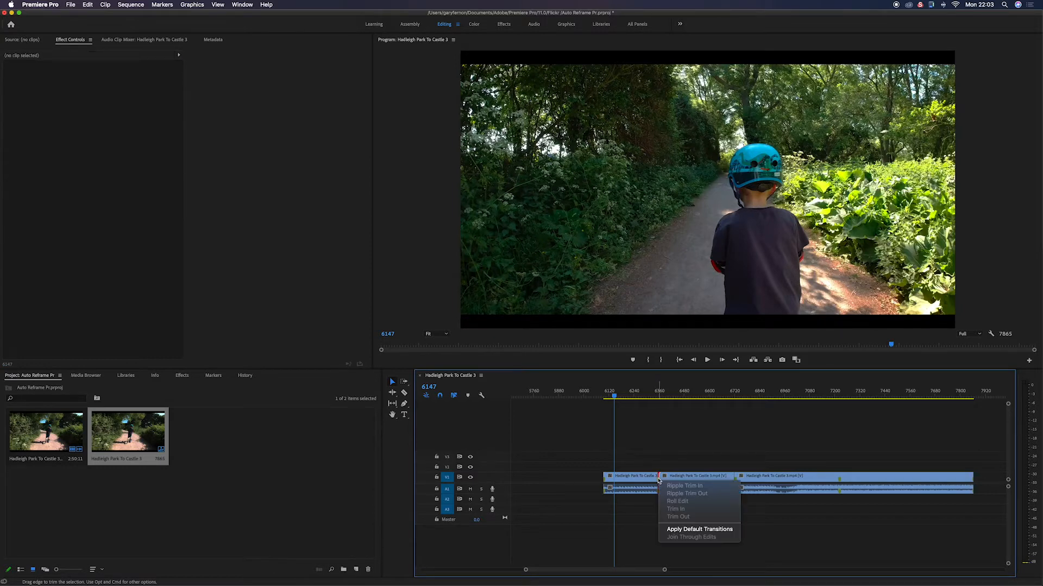
{"action": "left_click", "coordinate": [694, 530]}
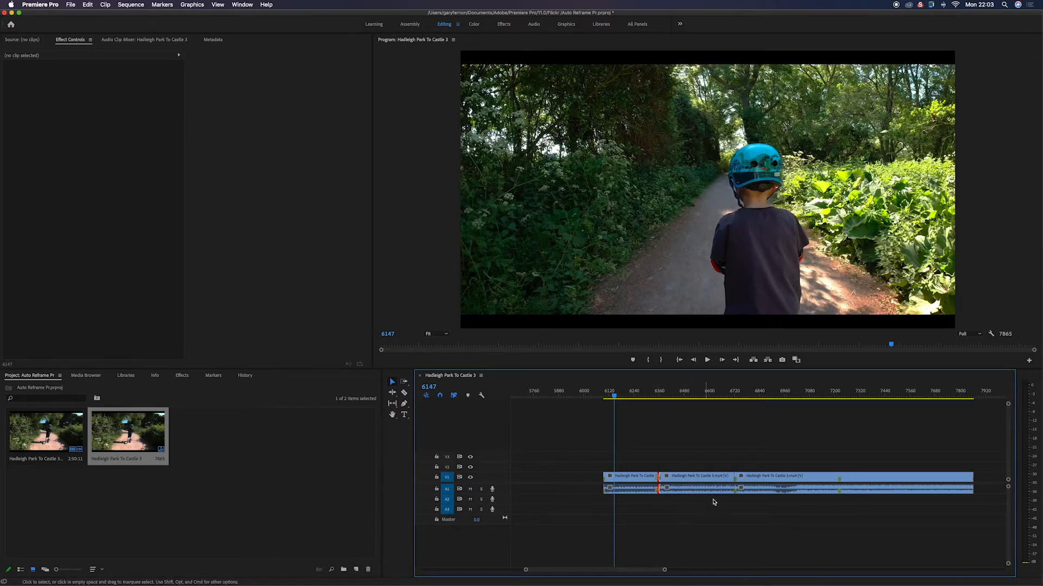
{"action": "right_click", "coordinate": [734, 478]}
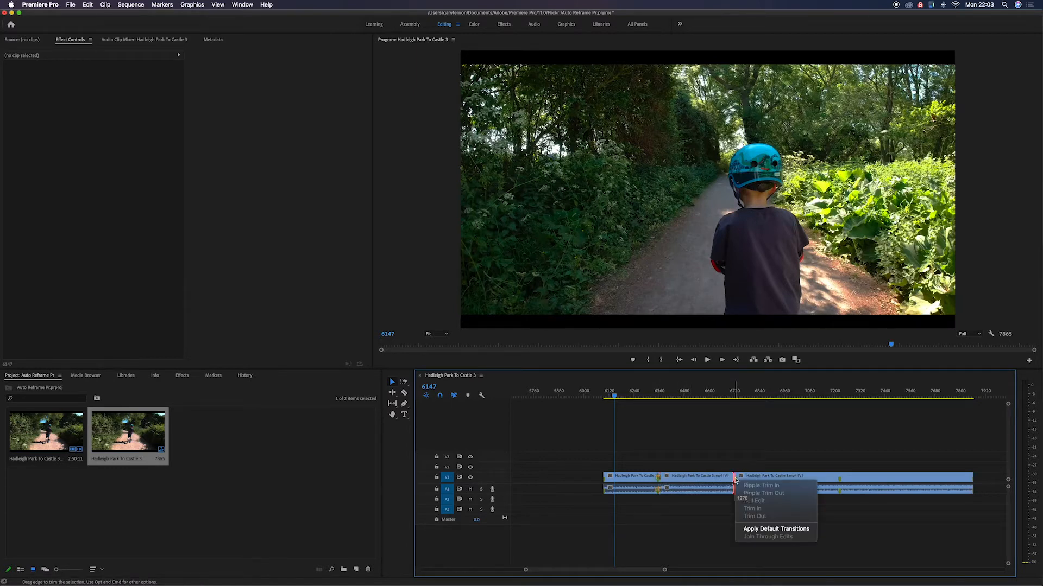
{"action": "left_click", "coordinate": [775, 530]}
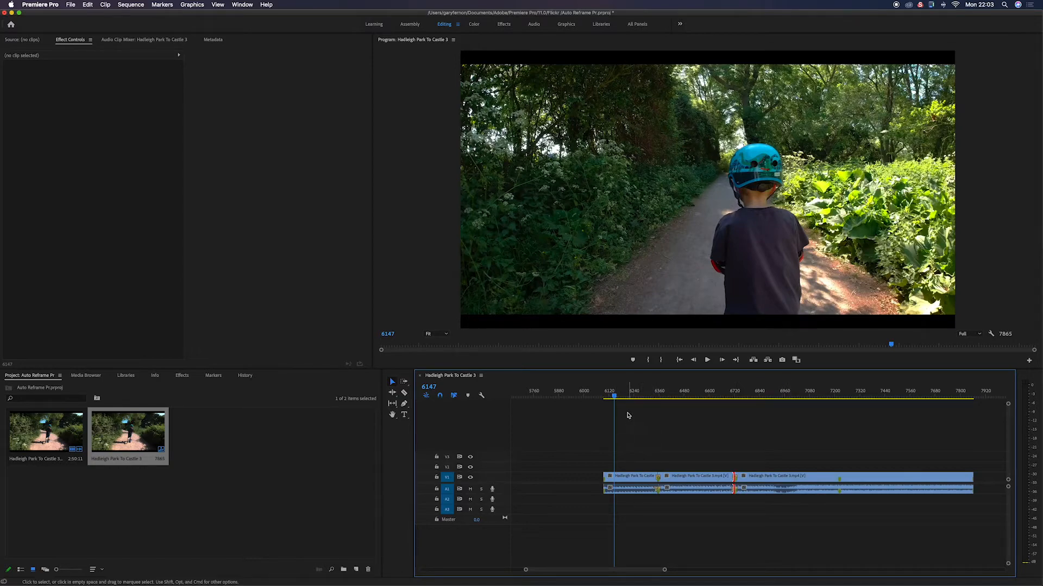
{"action": "key", "text": "space"}
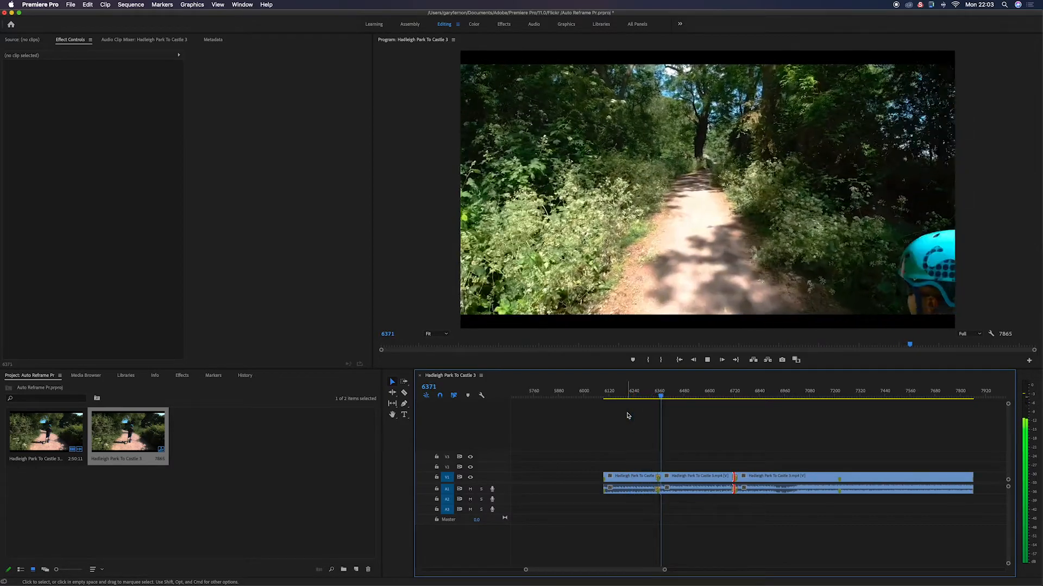
{"action": "key", "text": "space"}
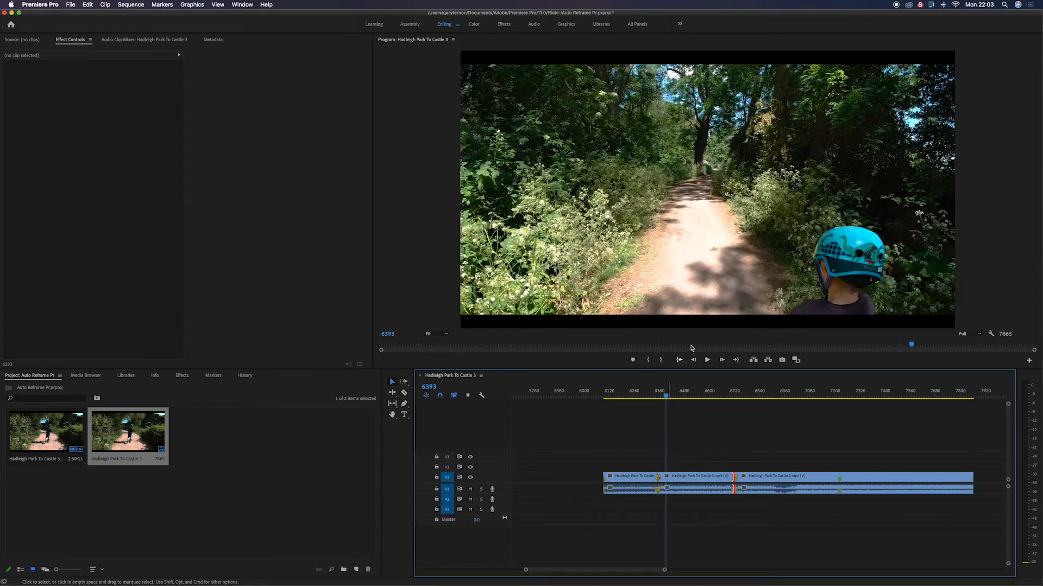
Step: Add the title "SCOOTING ALONG" over the lower part of the picture at frame 6393 with the Type tool
{"action": "left_click", "coordinate": [404, 415]}
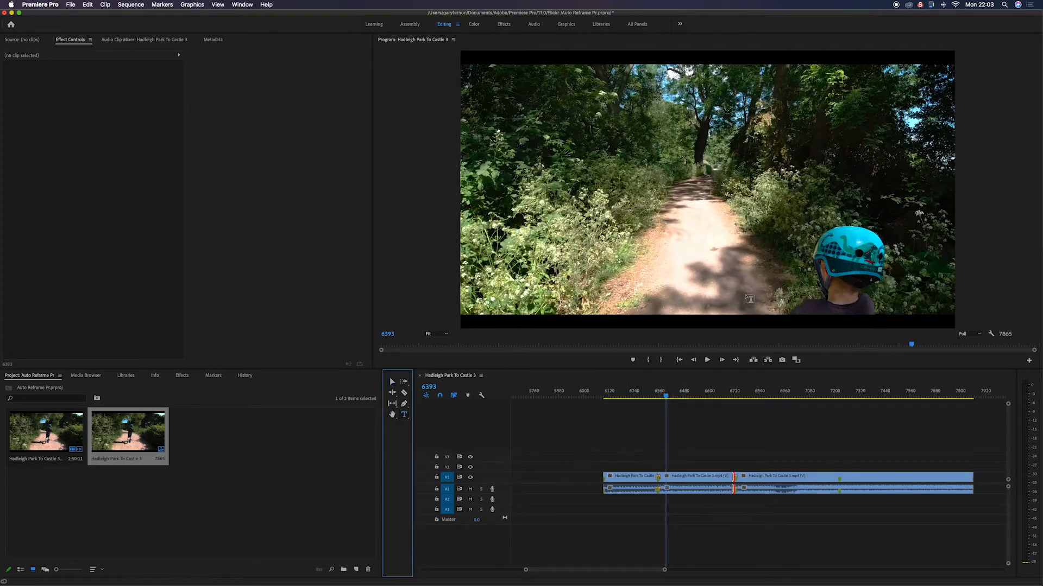
{"action": "left_click", "coordinate": [712, 298]}
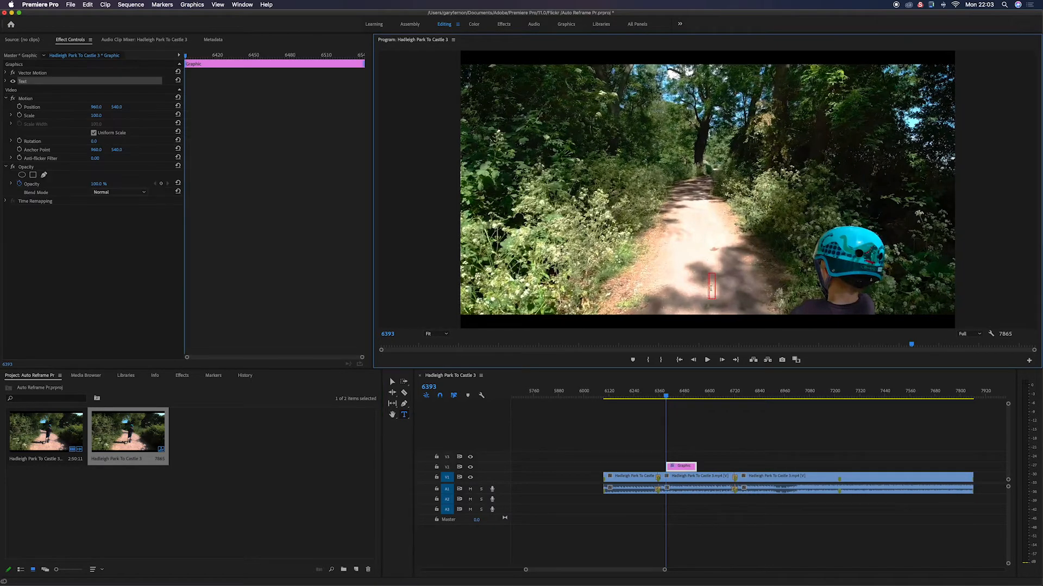
{"action": "left_click", "coordinate": [6, 81]}
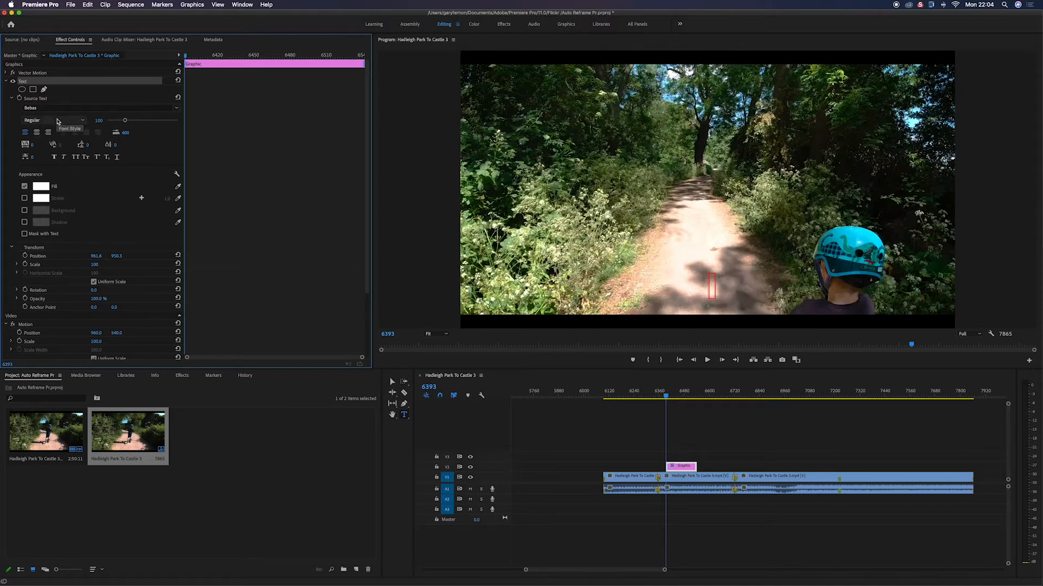
{"action": "left_click", "coordinate": [713, 287]}
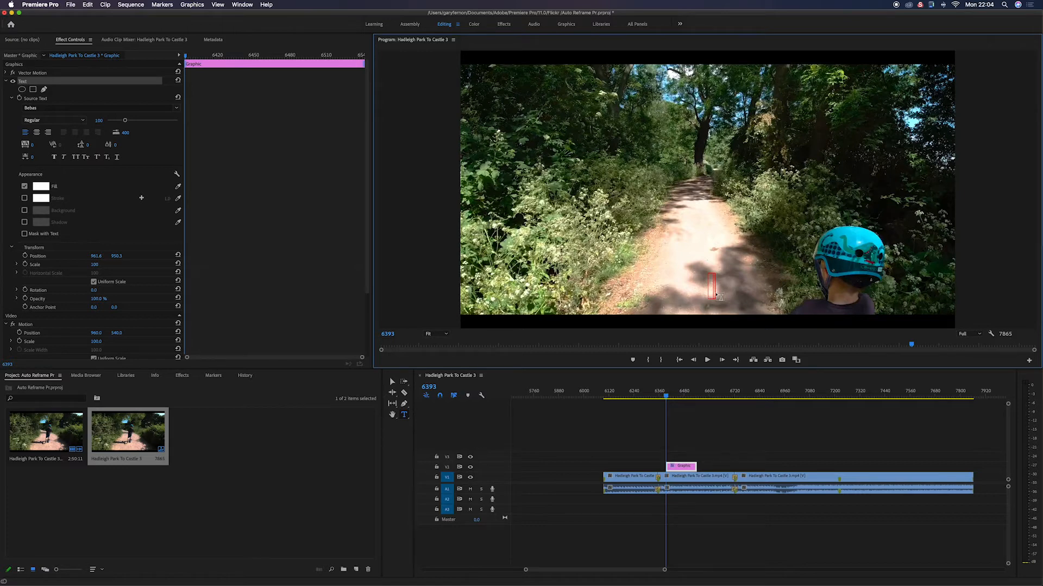
{"action": "type", "text": "SCOOTING"}
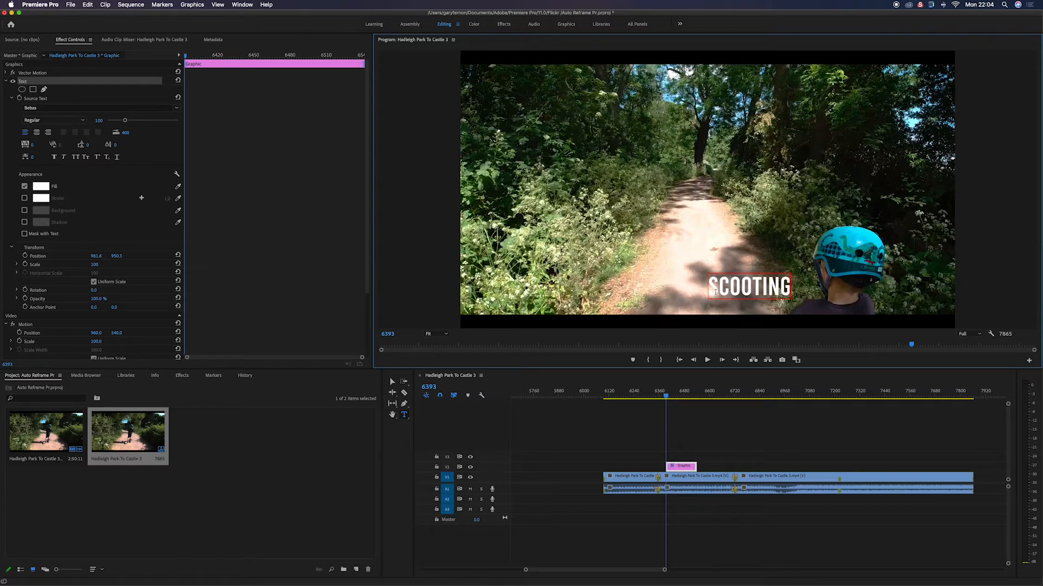
{"action": "type", "text": " ALONG"}
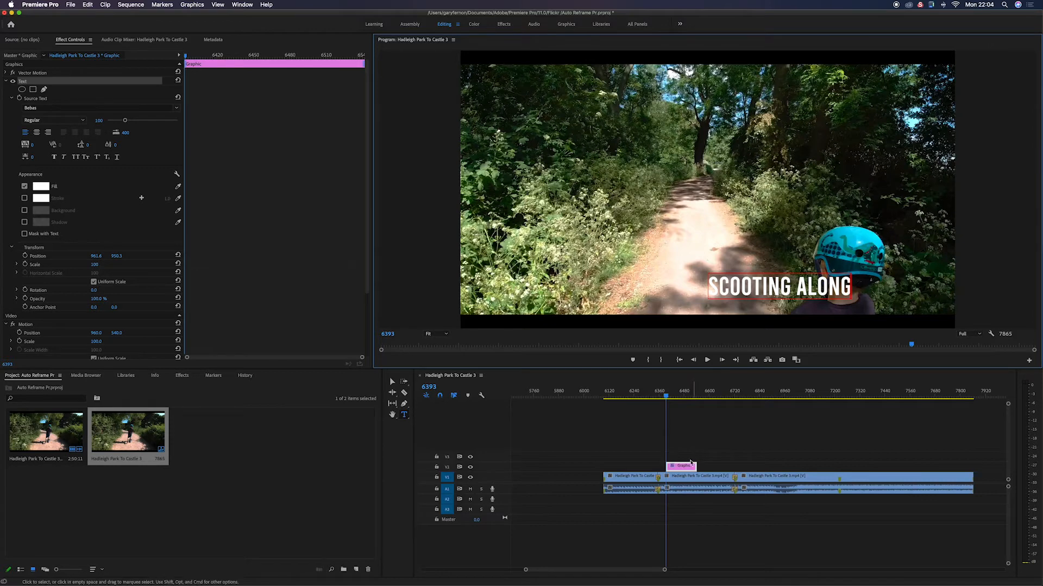
Step: Move the title to the bottom centre of the picture at about 615, 992 and enlarge it to a scale of about 103
{"action": "left_click", "coordinate": [392, 382]}
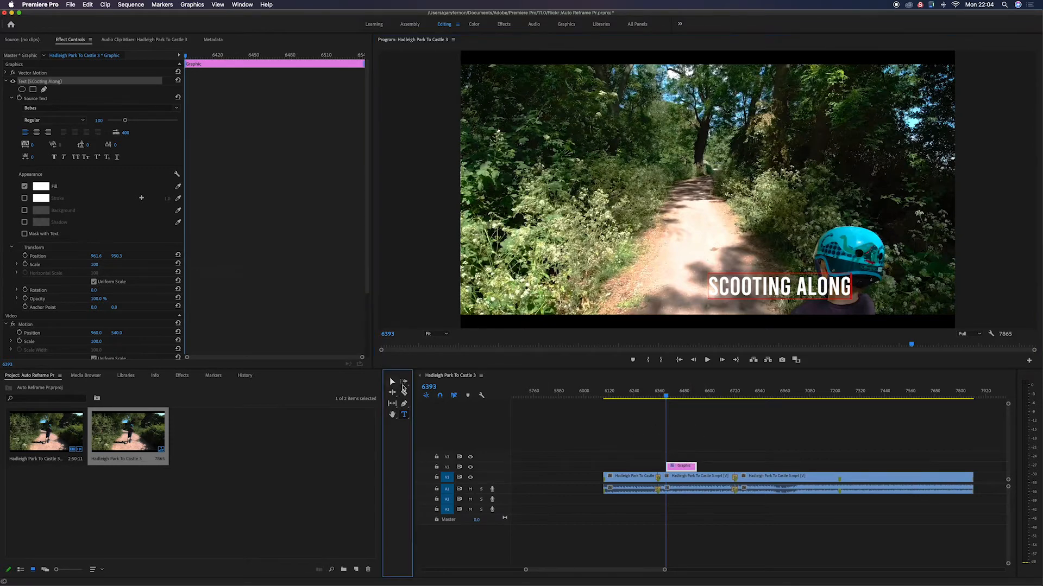
{"action": "left_click_drag", "start_coordinate": [801, 293], "coordinate": [700, 300]}
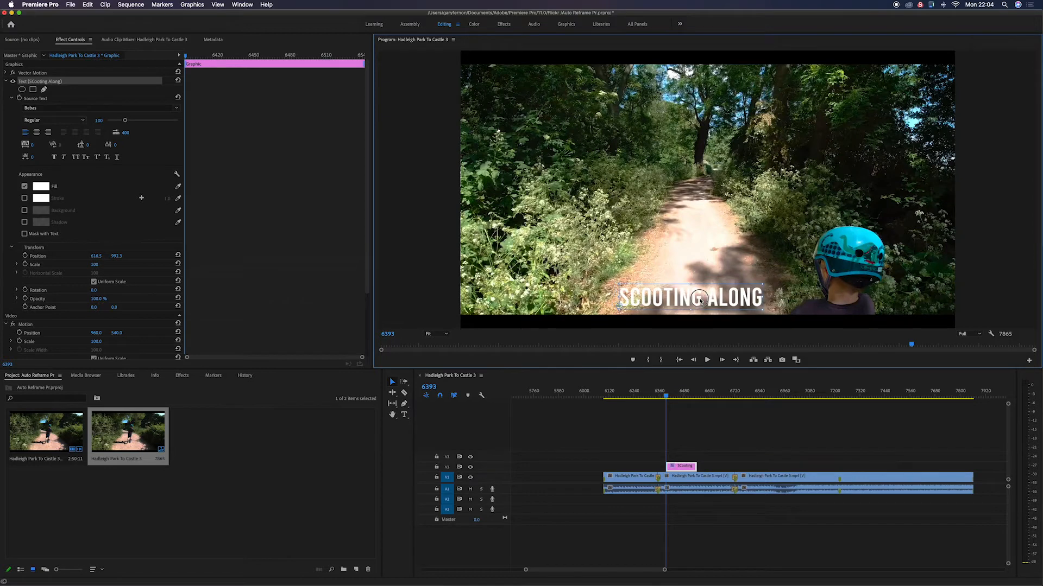
{"action": "left_click_drag", "start_coordinate": [690, 278], "coordinate": [690, 290]}
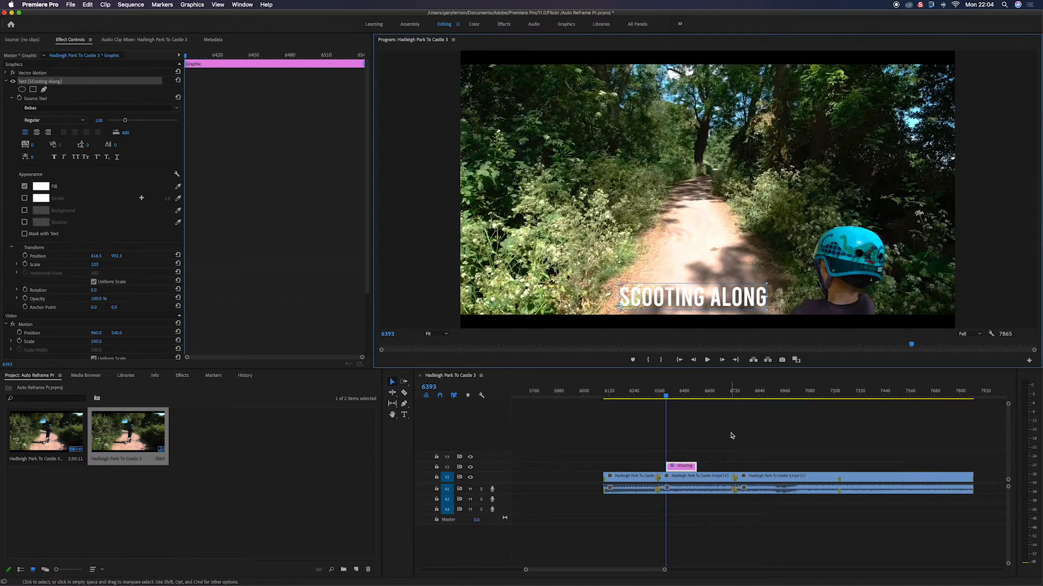
Step: Extend the title clip on V2 to span all three clips beneath it and play the section from its start
{"action": "left_click_drag", "start_coordinate": [667, 466], "coordinate": [604, 466]}
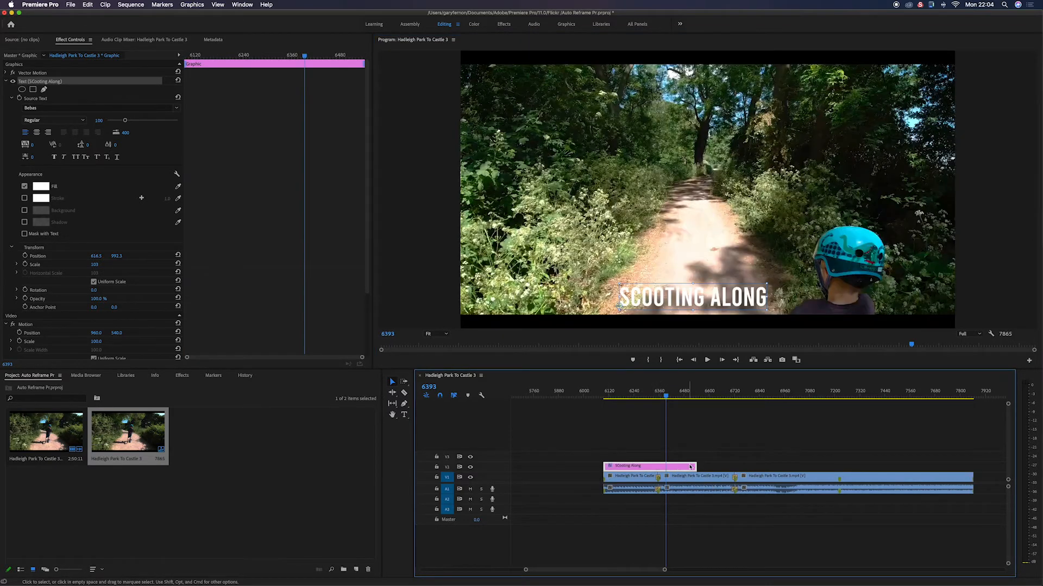
{"action": "left_click_drag", "start_coordinate": [700, 467], "coordinate": [972, 466]}
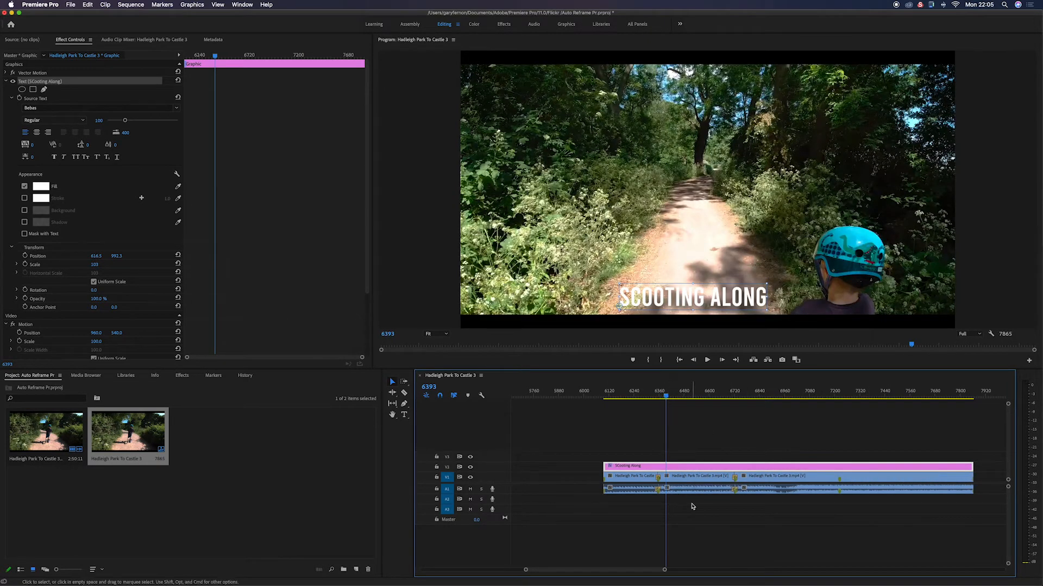
{"action": "left_click", "coordinate": [666, 402]}
{"action": "left_click_drag", "start_coordinate": [666, 402], "coordinate": [603, 402]}
{"action": "key", "text": "space"}
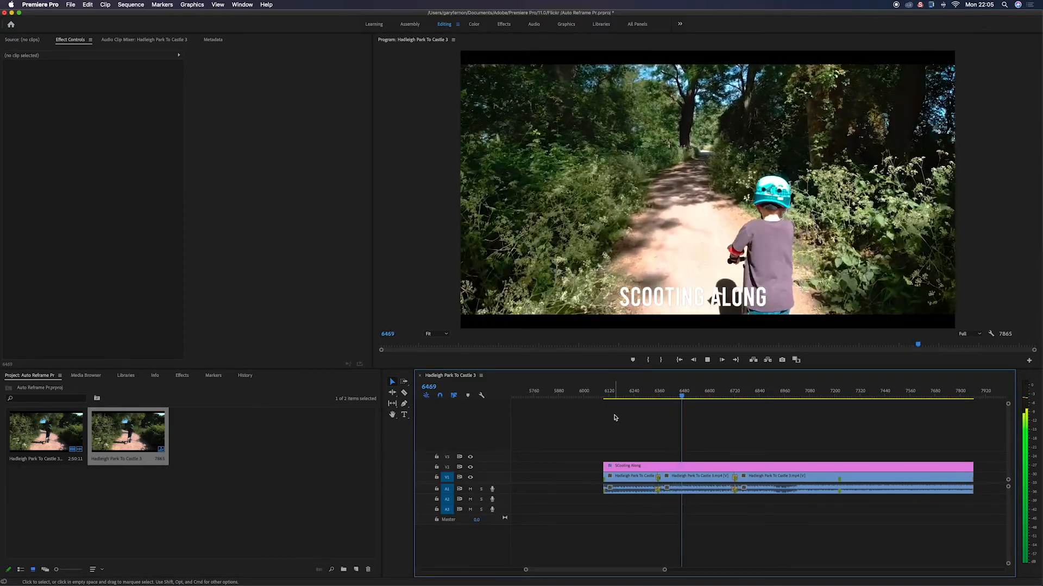
{"action": "key", "text": "space"}
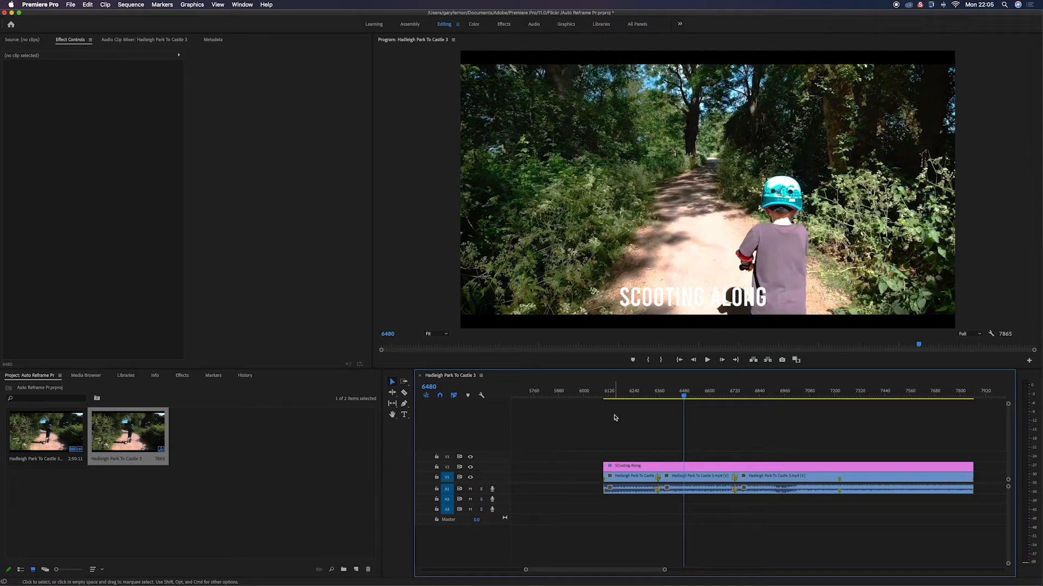
Step: Create an Auto Reframe sequence with a Vertical 9:16 target, the Default motion preset and clips not nested
{"action": "left_click", "coordinate": [661, 469]}
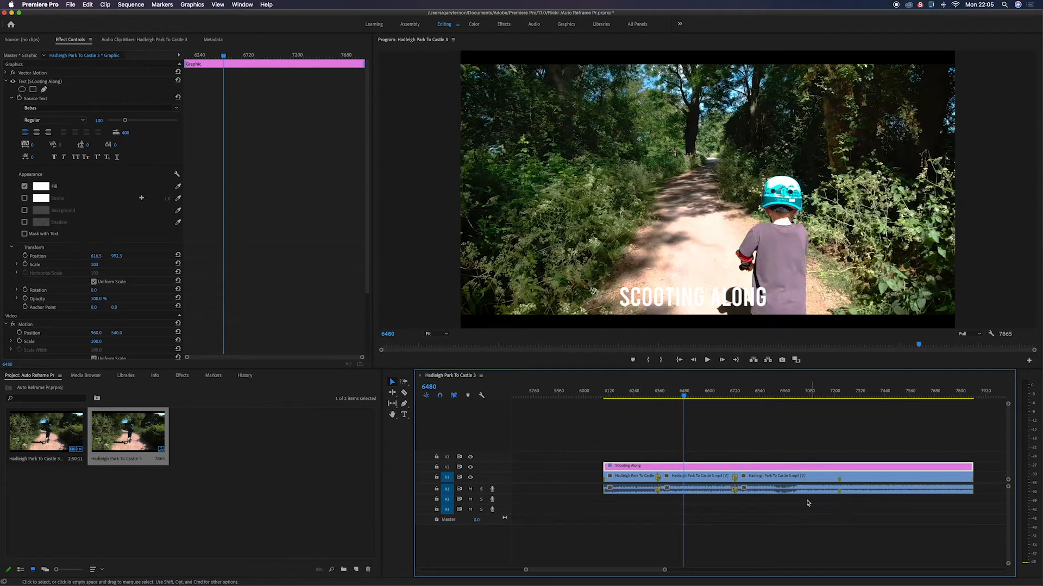
{"action": "left_click", "coordinate": [131, 5]}
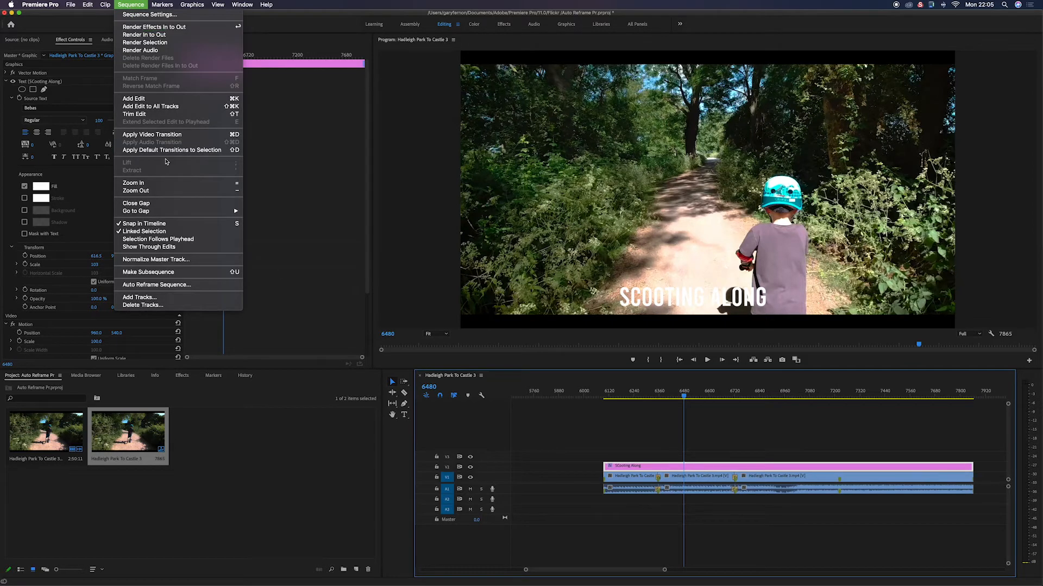
{"action": "left_click", "coordinate": [153, 287]}
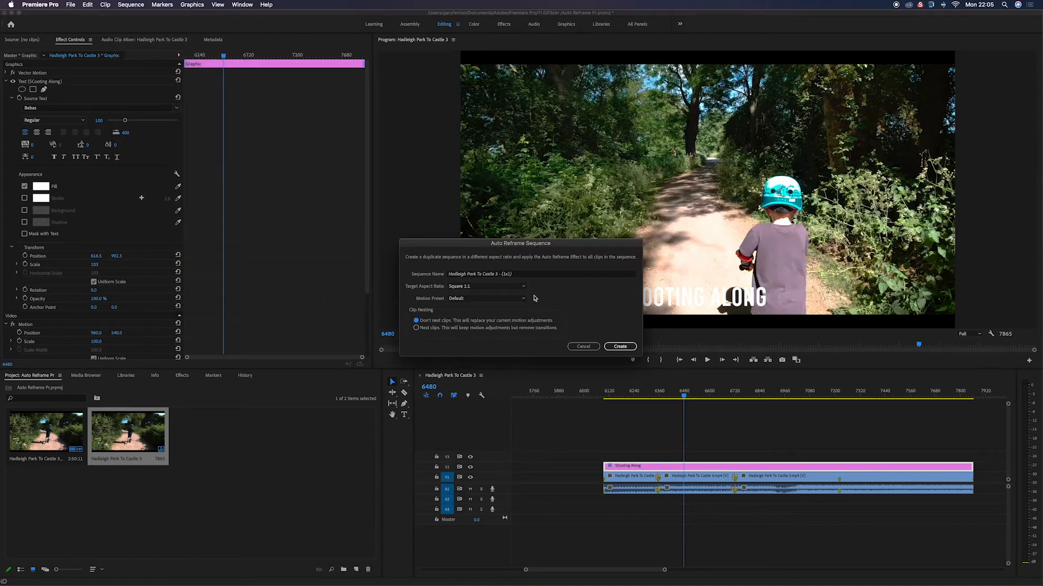
{"action": "left_click", "coordinate": [525, 289]}
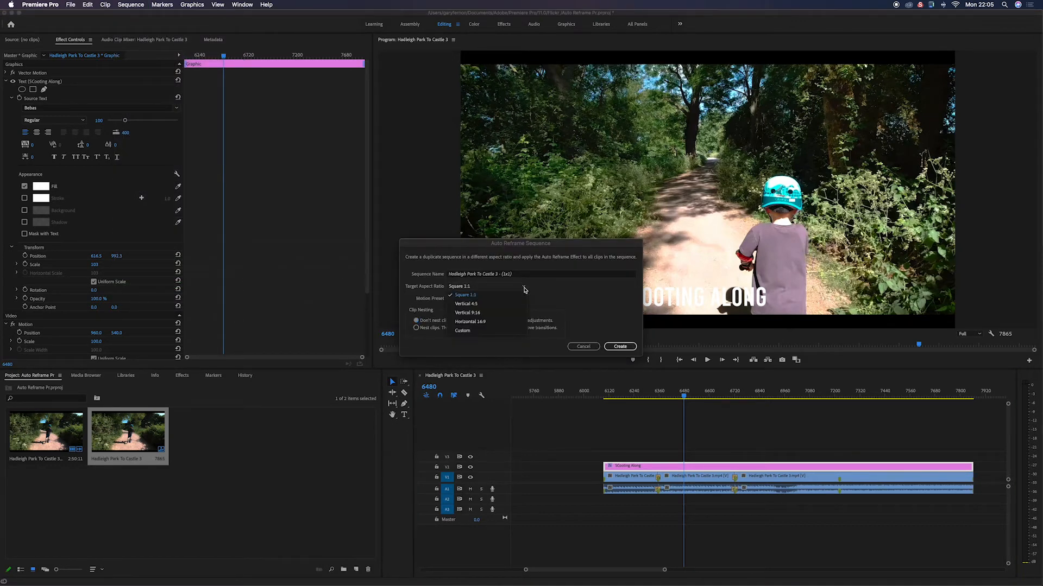
{"action": "left_click", "coordinate": [488, 316]}
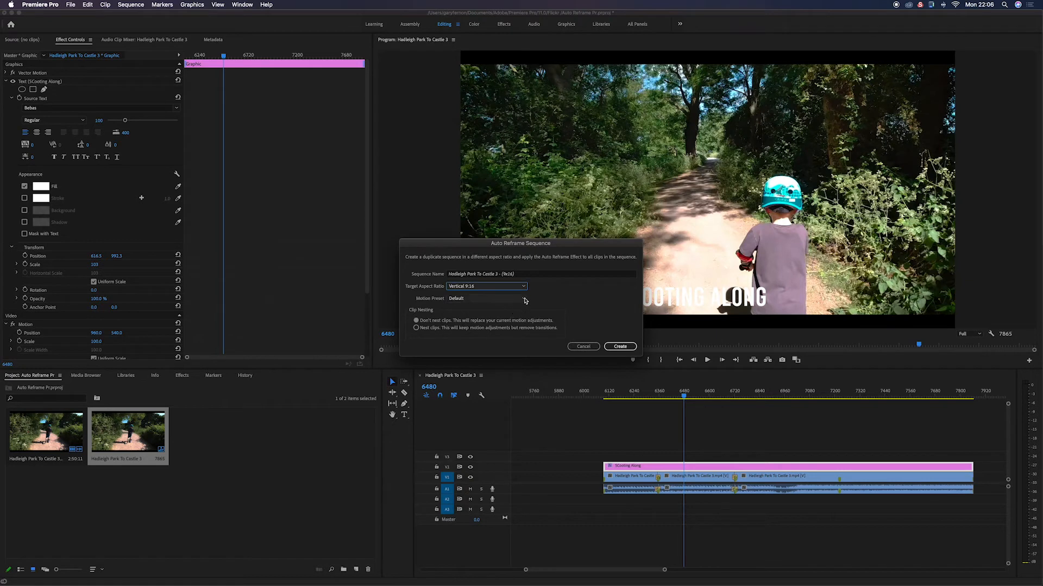
{"action": "left_click", "coordinate": [525, 298]}
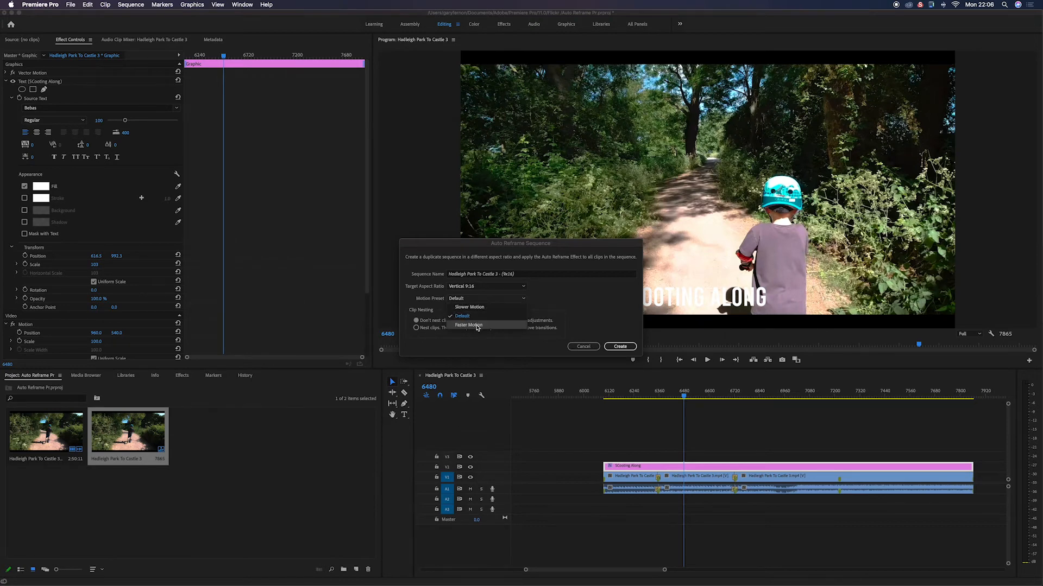
{"action": "left_click", "coordinate": [579, 297]}
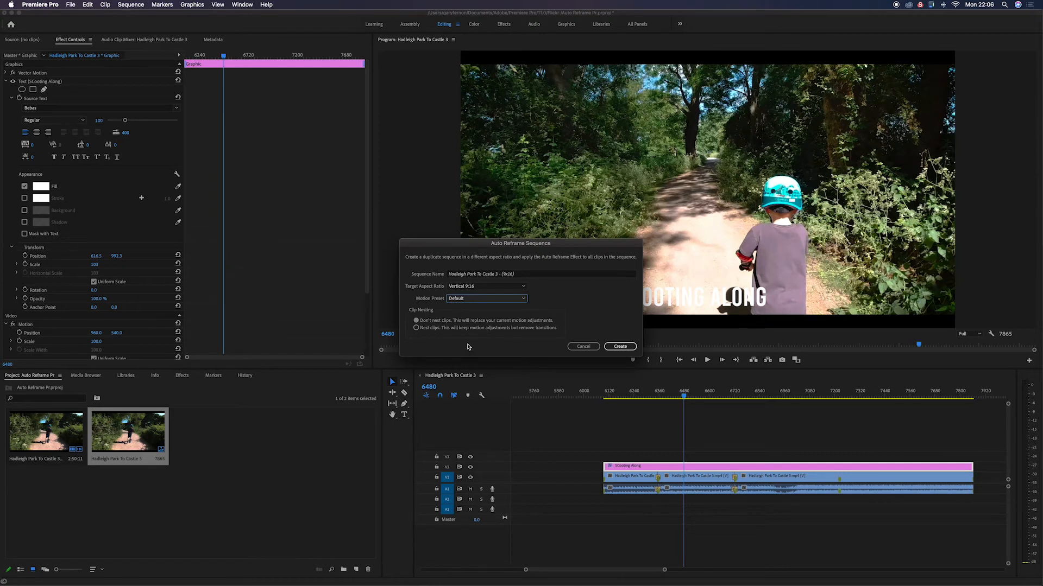
{"action": "left_click", "coordinate": [622, 348]}
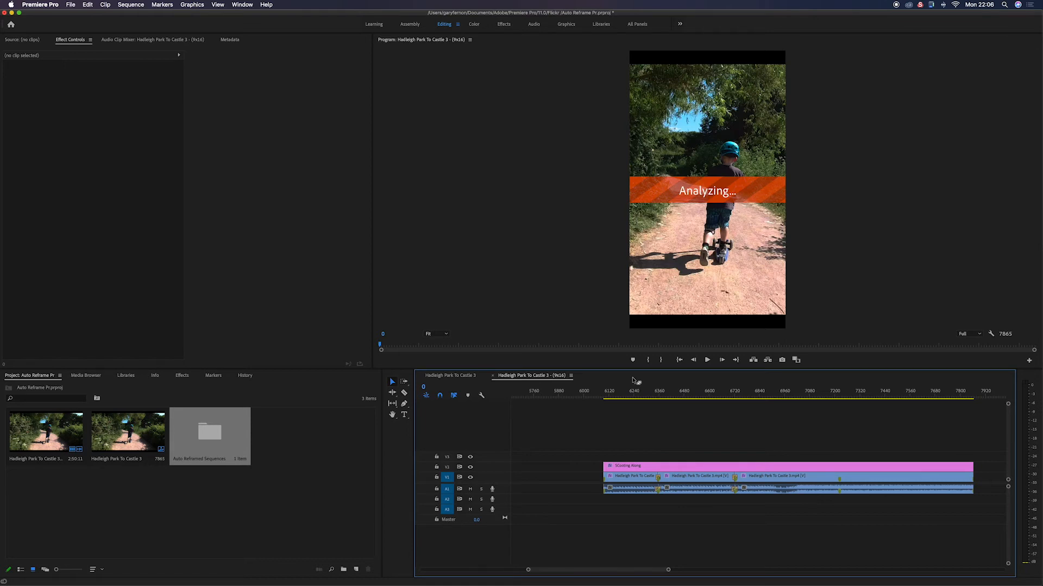
Step: Scrub through the whole 9:16 sequence from its start to frame 5989, just before the titled section
{"action": "key", "text": "minus"}
{"action": "key", "text": "minus"}
{"action": "key", "text": "minus"}
{"action": "key", "text": "minus"}
{"action": "left_click", "coordinate": [512, 396]}
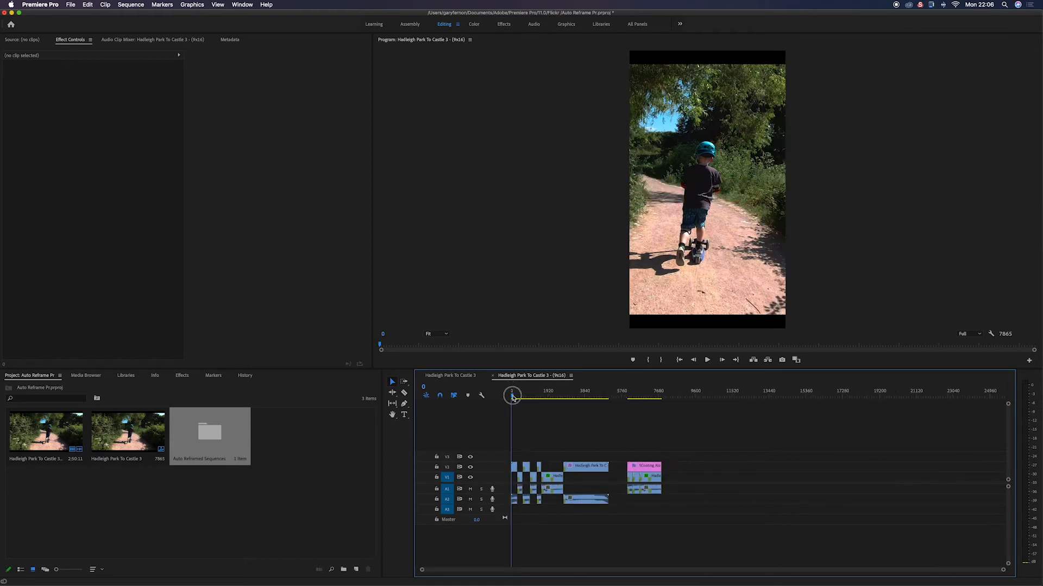
{"action": "left_click_drag", "start_coordinate": [512, 395], "coordinate": [627, 410]}
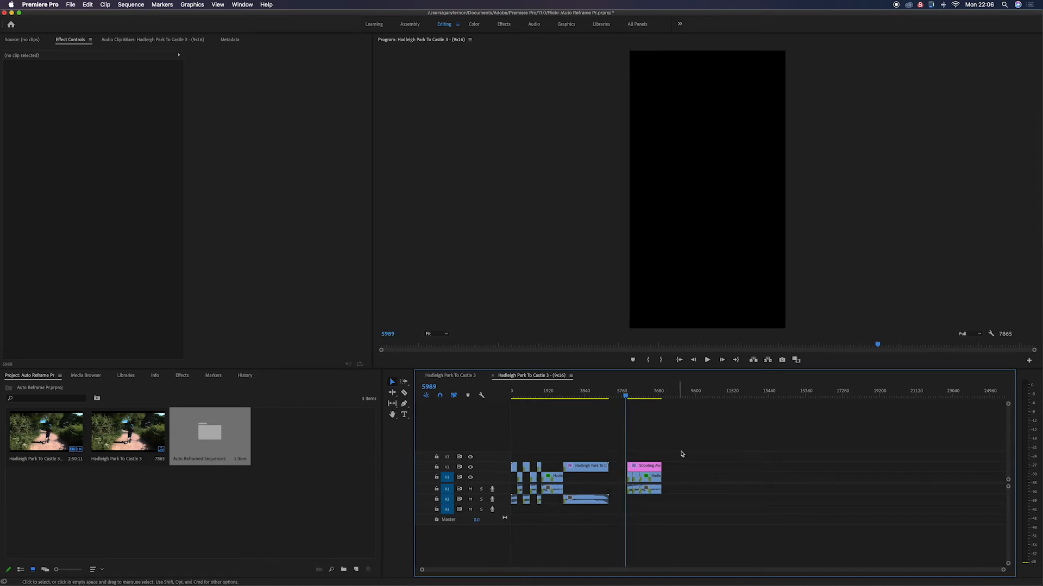
Step: Play the titled section of the 9:16 sequence to check the reframing, pausing at frame 6478 and stopping at frame 6869
{"action": "key", "text": "space"}
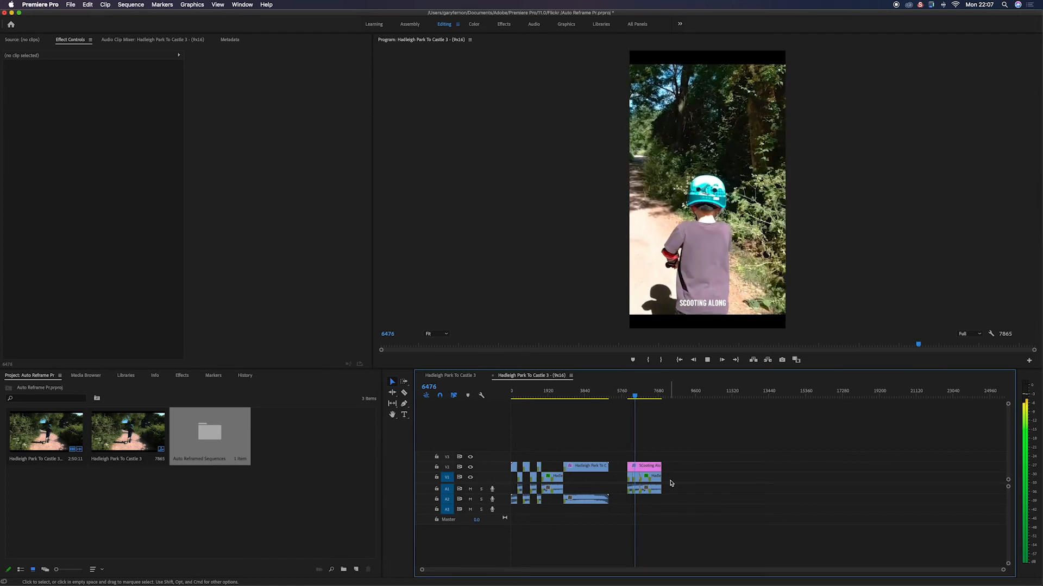
{"action": "key", "text": "space"}
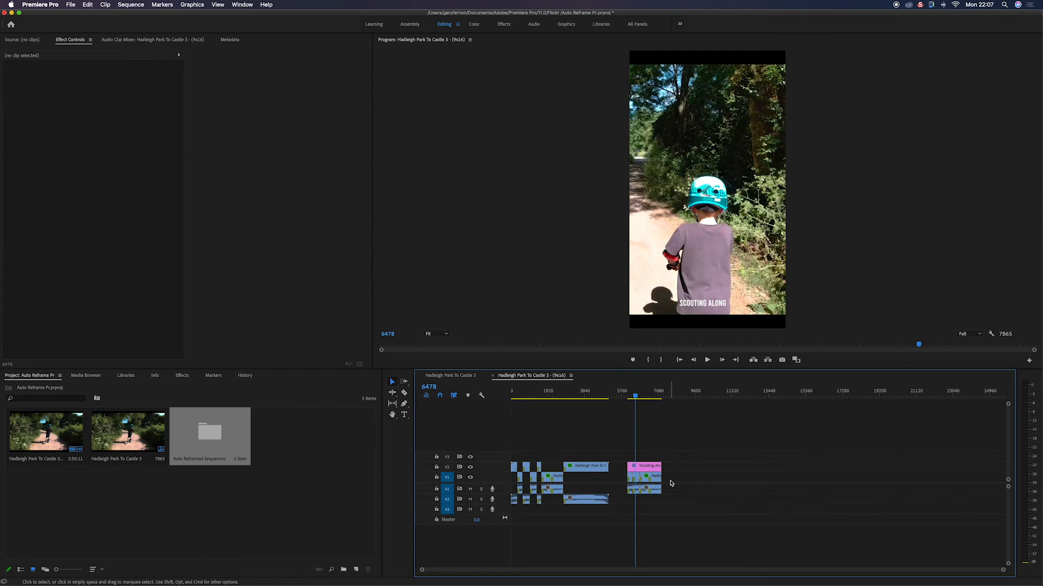
{"action": "key", "text": "space"}
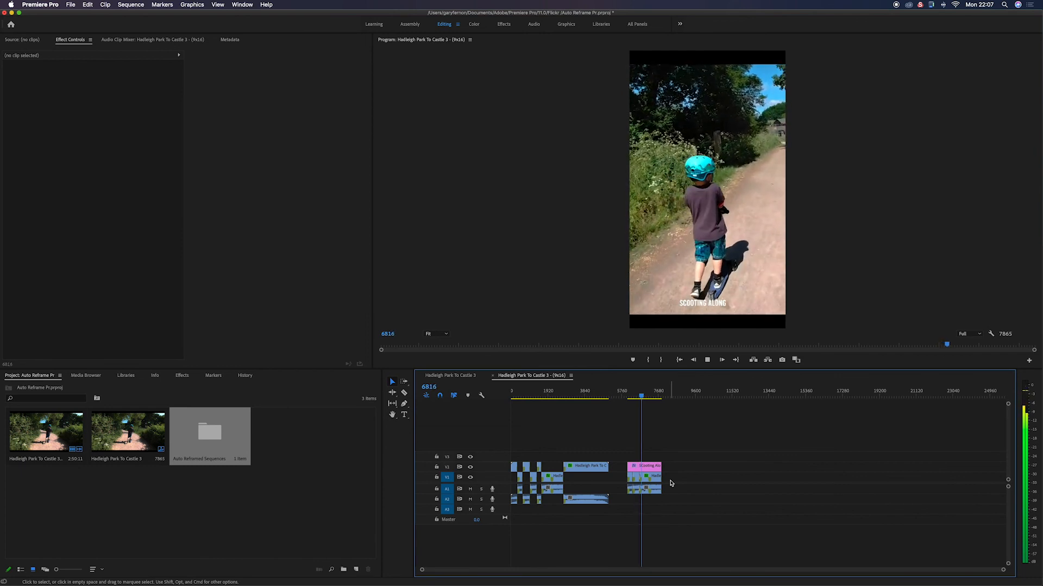
{"action": "key", "text": "space"}
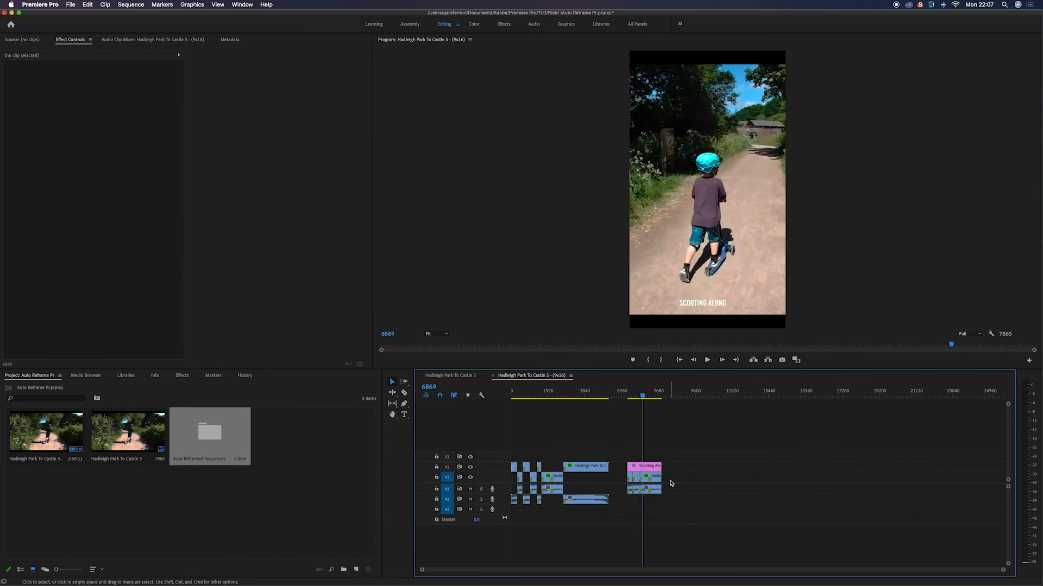